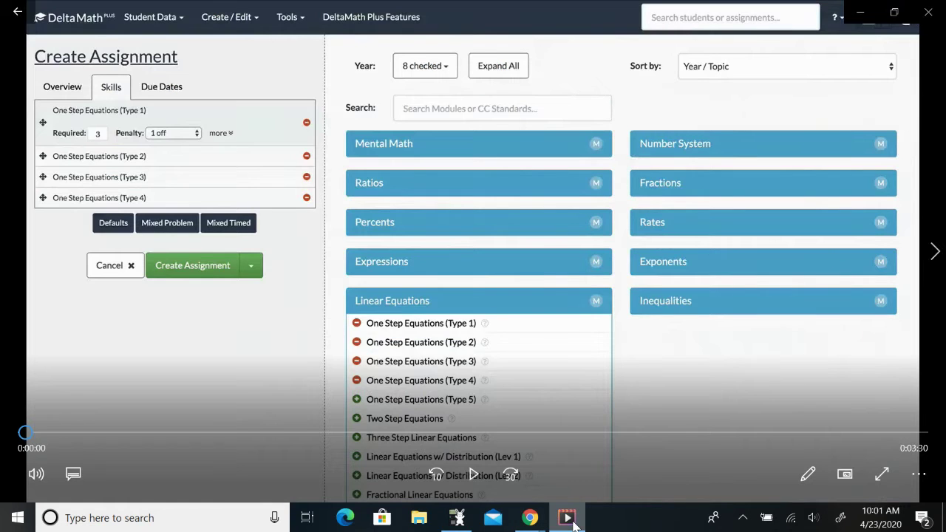
- Start the paused tutorial video playing
{"action": "key", "text": "space"}
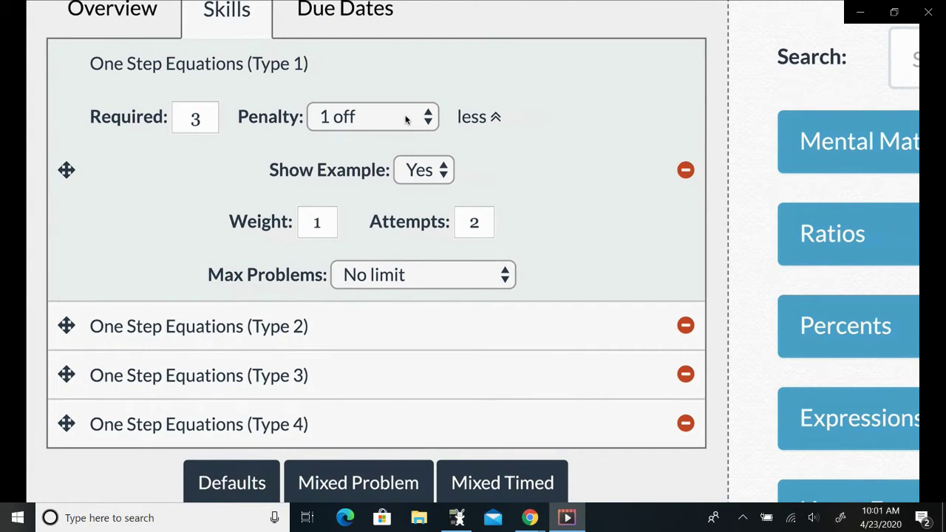
- Set Type 1 Max Problems to 'Equal to required' and expand Type 2's settings
{"action": "left_click", "coordinate": [476, 277]}
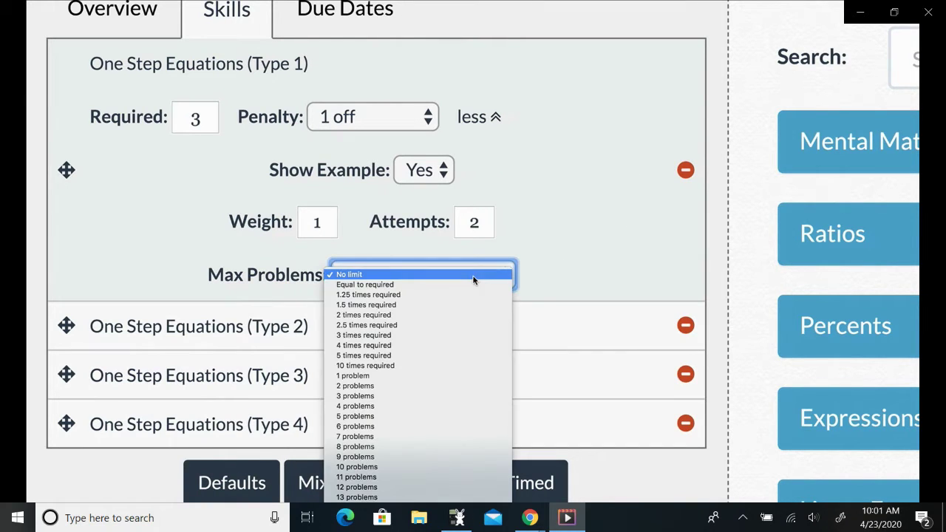
{"action": "left_click", "coordinate": [383, 287]}
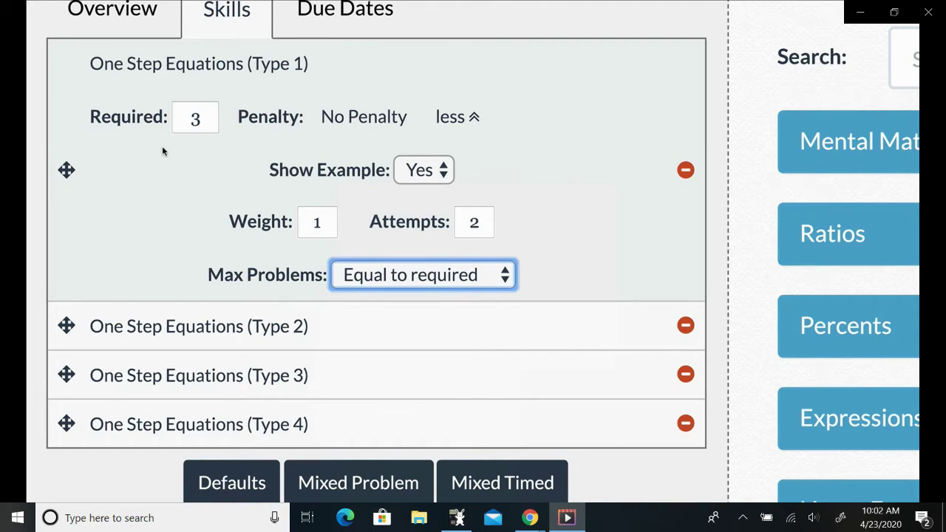
{"action": "left_click", "coordinate": [358, 346]}
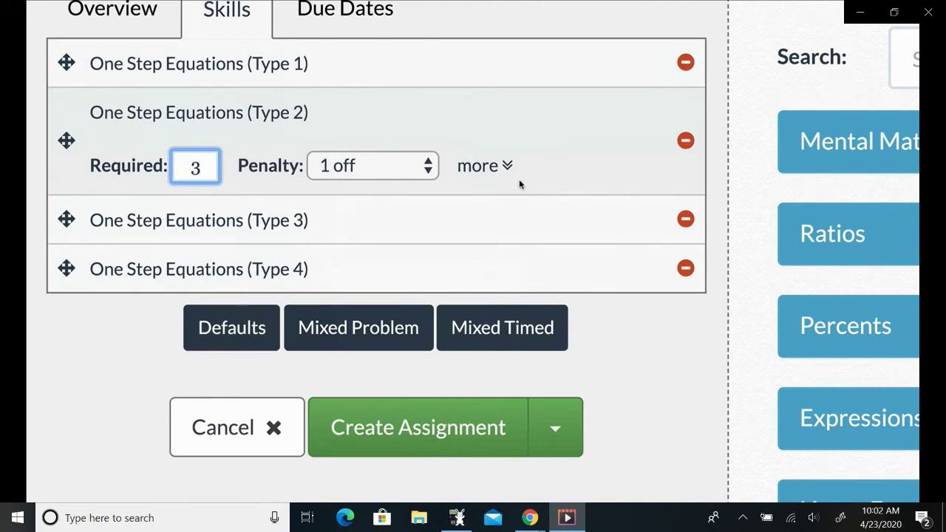
{"action": "left_click", "coordinate": [483, 165]}
{"action": "scroll", "coordinate": [483, 166], "scroll_direction": "down", "scroll_amount": 1}
- Set One Step Equations (Type 2) Max Problems to '3 times required'
{"action": "left_click", "coordinate": [422, 215]}
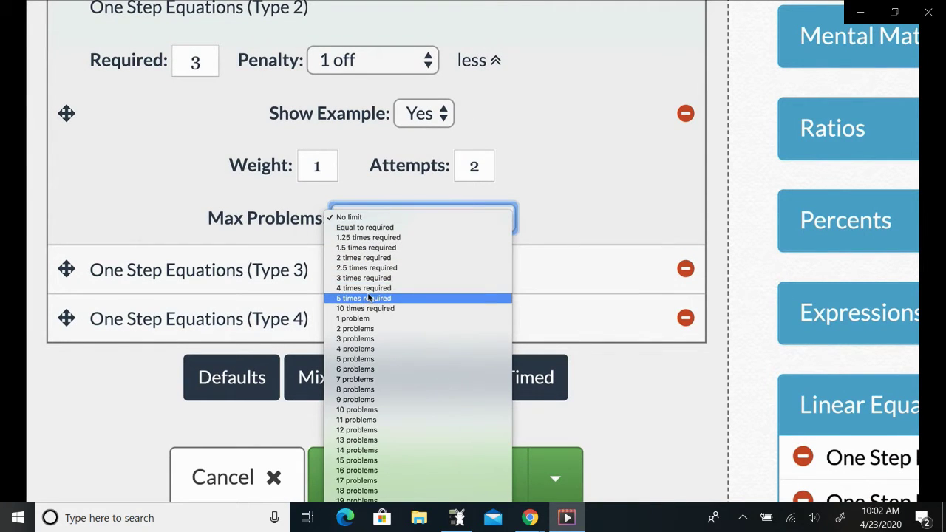
{"action": "left_click", "coordinate": [367, 279]}
{"action": "mouse_move", "coordinate": [266, 224]}
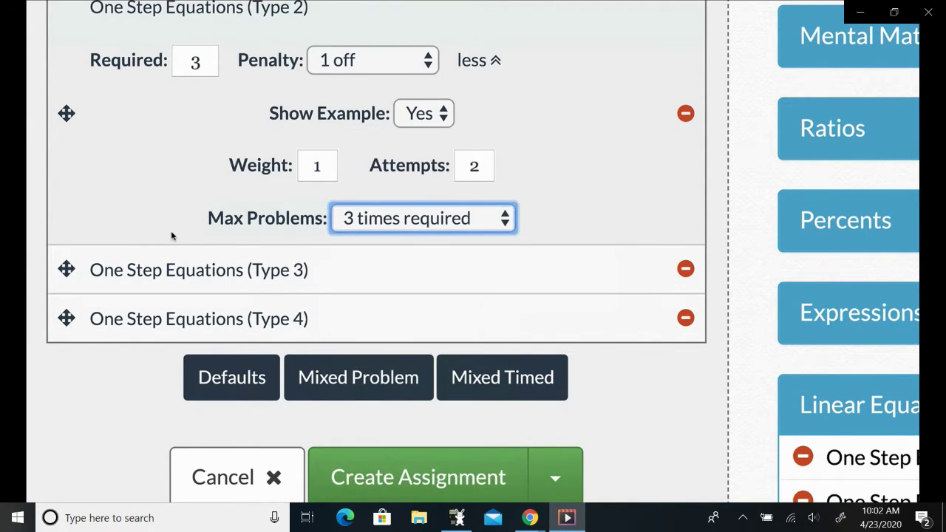
{"action": "scroll", "coordinate": [137, 197], "scroll_direction": "up", "scroll_amount": 1}
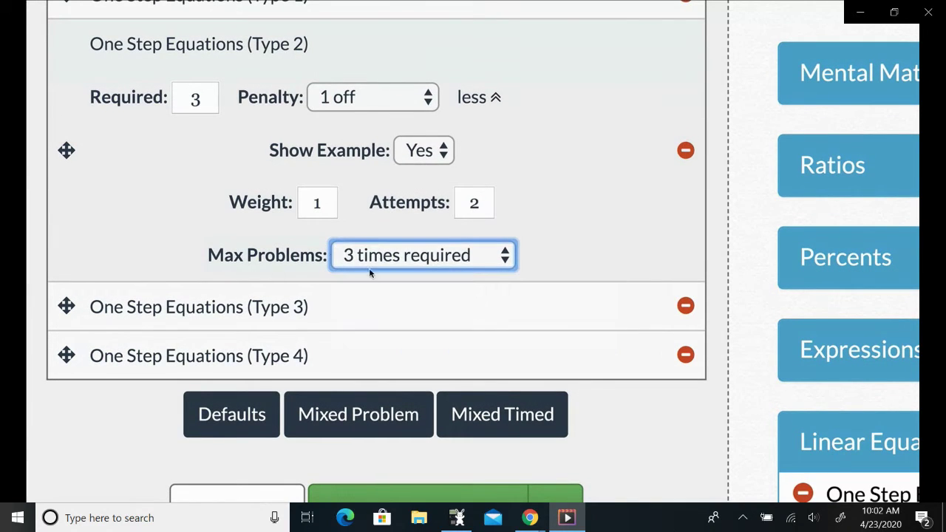
{"action": "left_click", "coordinate": [369, 266]}
{"action": "scroll", "coordinate": [382, 262], "scroll_direction": "down", "scroll_amount": 3}
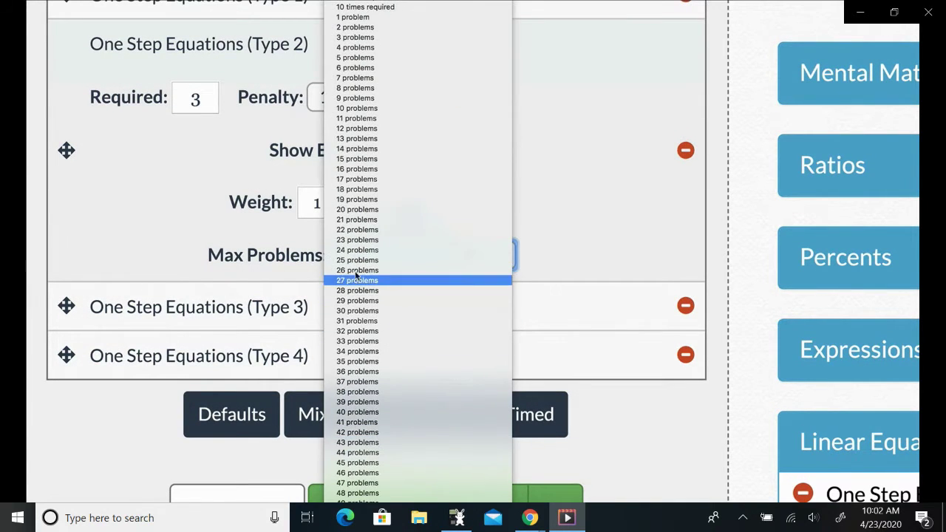
{"action": "left_click", "coordinate": [146, 256]}
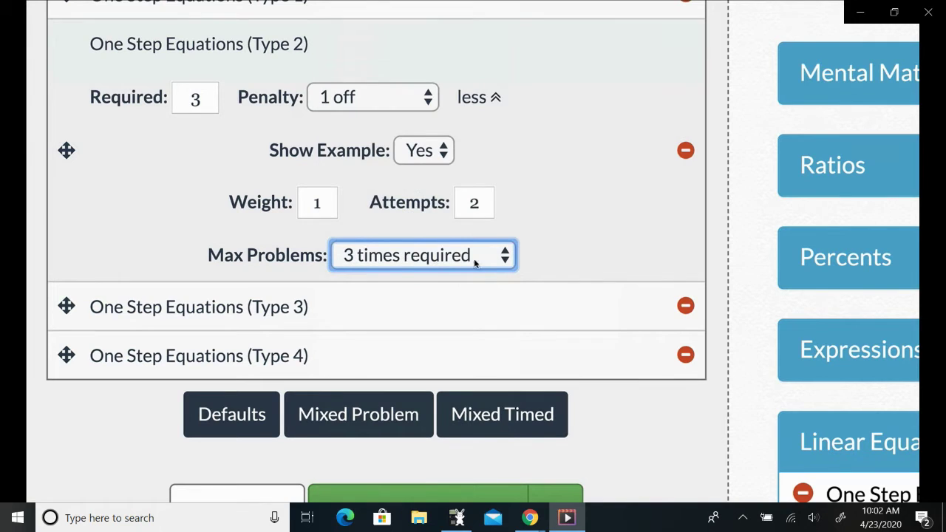
{"action": "scroll", "coordinate": [482, 263], "scroll_direction": "up", "scroll_amount": 1}
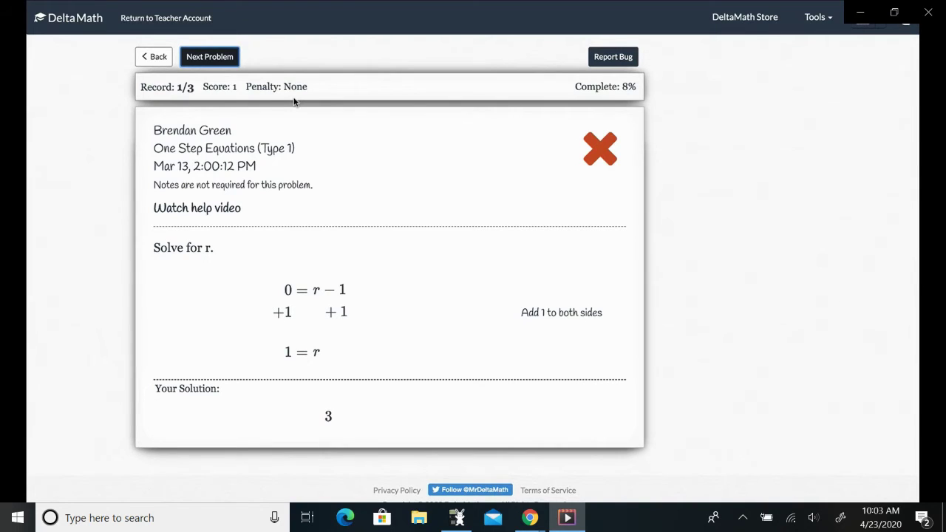
- Load the next One Step Equations (Type 1) problem, problem 3 of max 3
{"action": "left_click", "coordinate": [212, 64]}
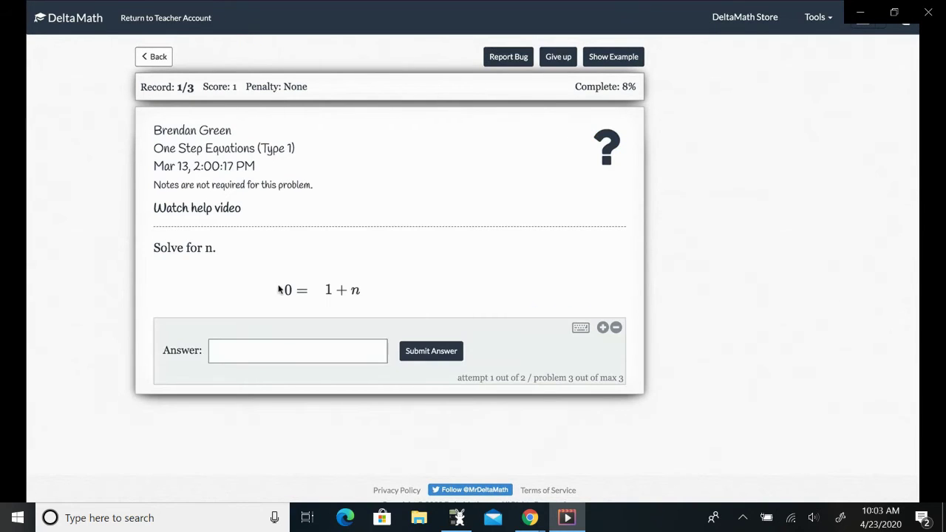
- Answer the Type 1 problem with -1 and submit it
{"action": "left_click", "coordinate": [274, 355]}
{"action": "type", "text": "-1"}
{"action": "key", "text": "Return"}
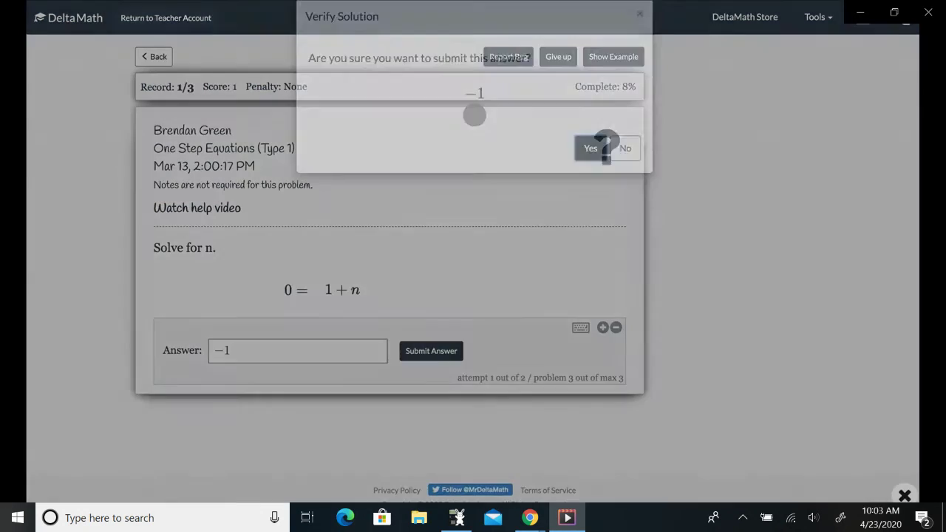
{"action": "key", "text": "Return"}
{"action": "scroll", "coordinate": [207, 112], "scroll_direction": "up", "scroll_amount": 5}
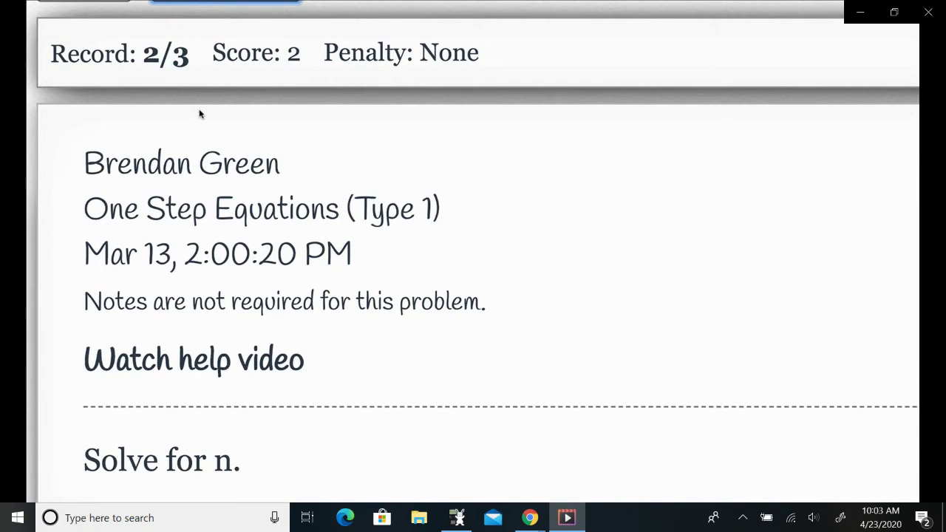
{"action": "scroll", "coordinate": [199, 115], "scroll_direction": "down", "scroll_amount": 5}
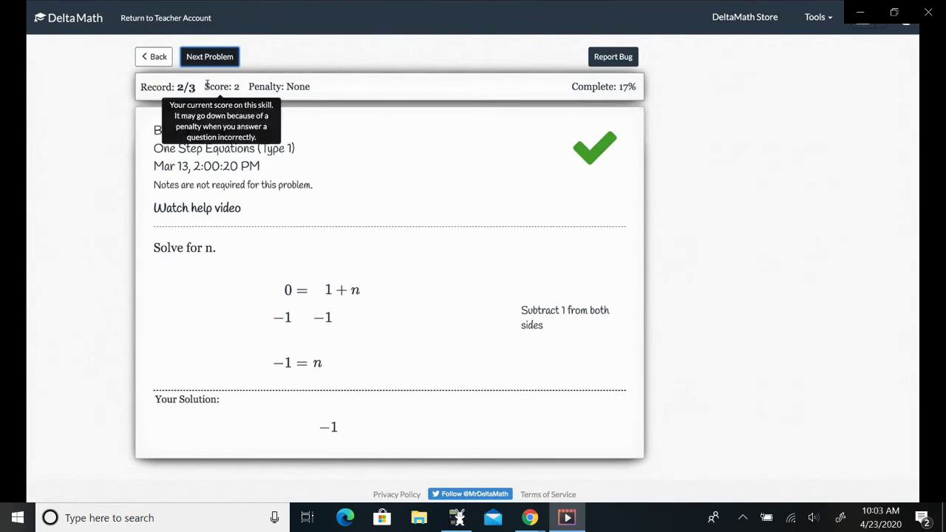
- Confirm Type 1 allows no more problems, then open One Step Equations (Type 2)
{"action": "left_click", "coordinate": [205, 57]}
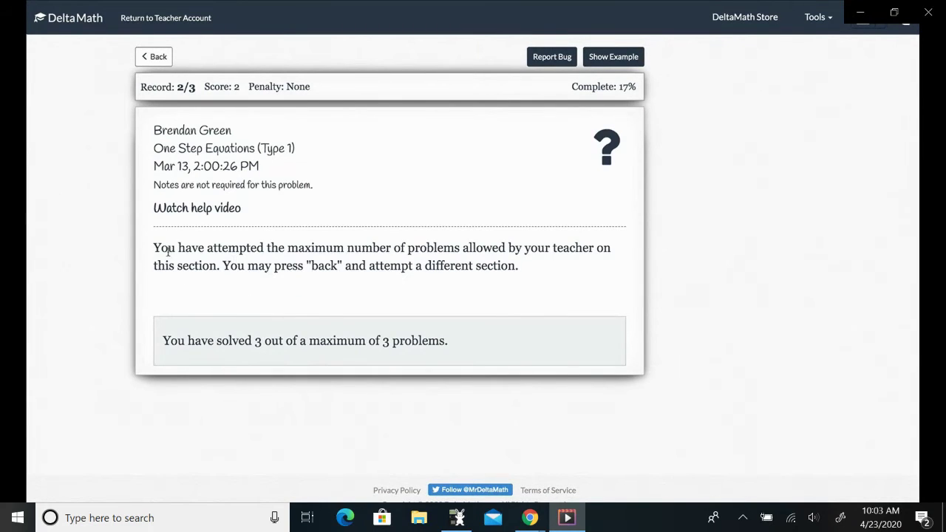
{"action": "left_click", "coordinate": [154, 57]}
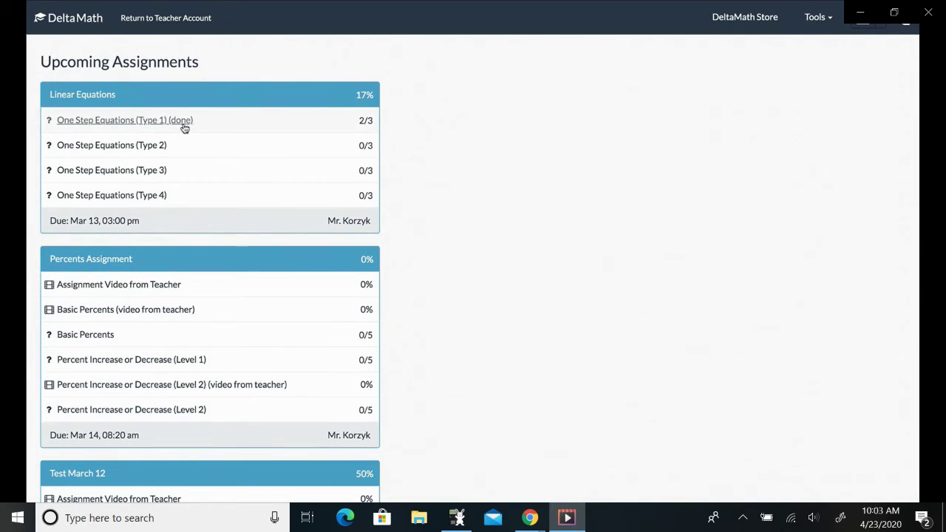
{"action": "left_click", "coordinate": [166, 122]}
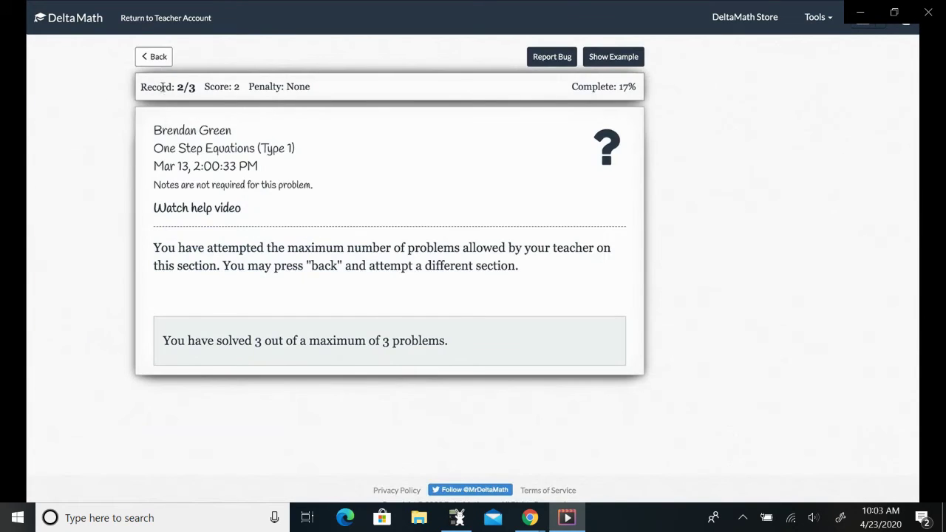
{"action": "left_click", "coordinate": [154, 57]}
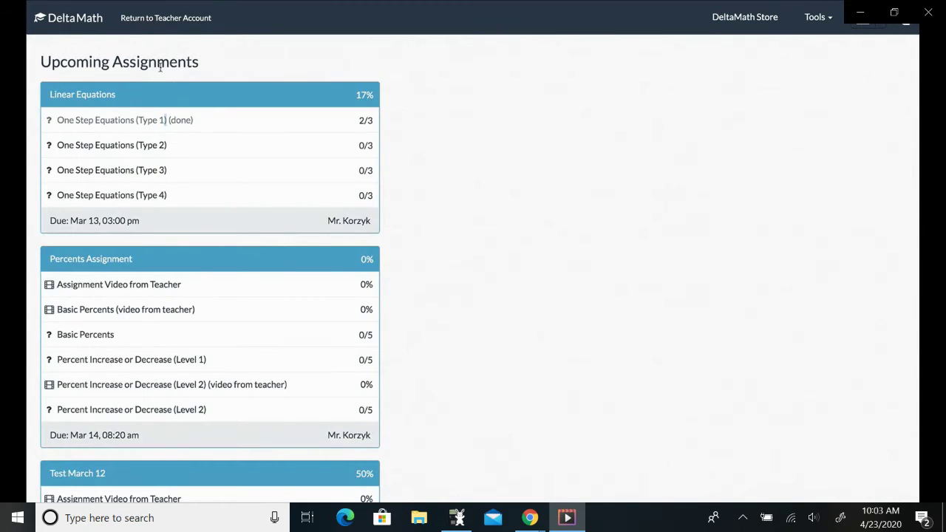
{"action": "left_click", "coordinate": [139, 146]}
- Leave the Type 2 problem and open One Step Equations (Type 3)
{"action": "scroll", "coordinate": [191, 95], "scroll_direction": "up", "scroll_amount": 5}
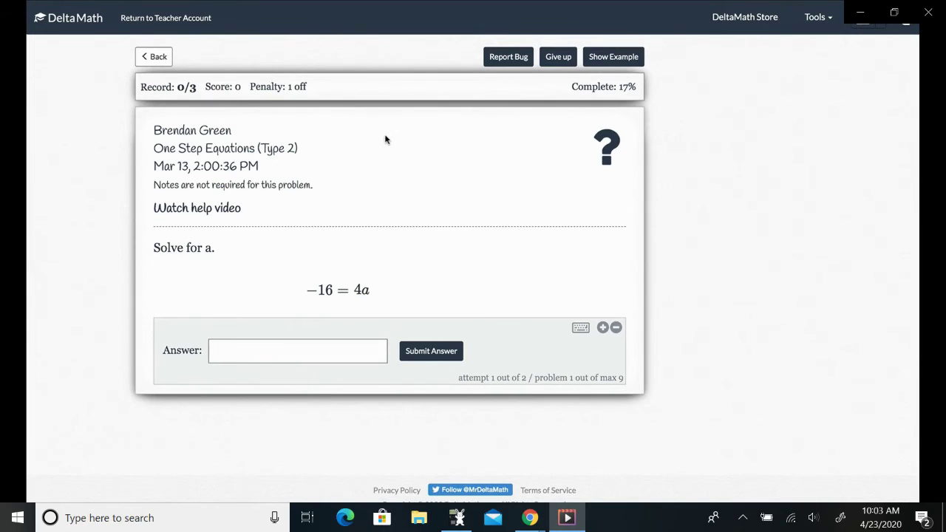
{"action": "mouse_move", "coordinate": [194, 96]}
{"action": "left_click", "coordinate": [154, 57]}
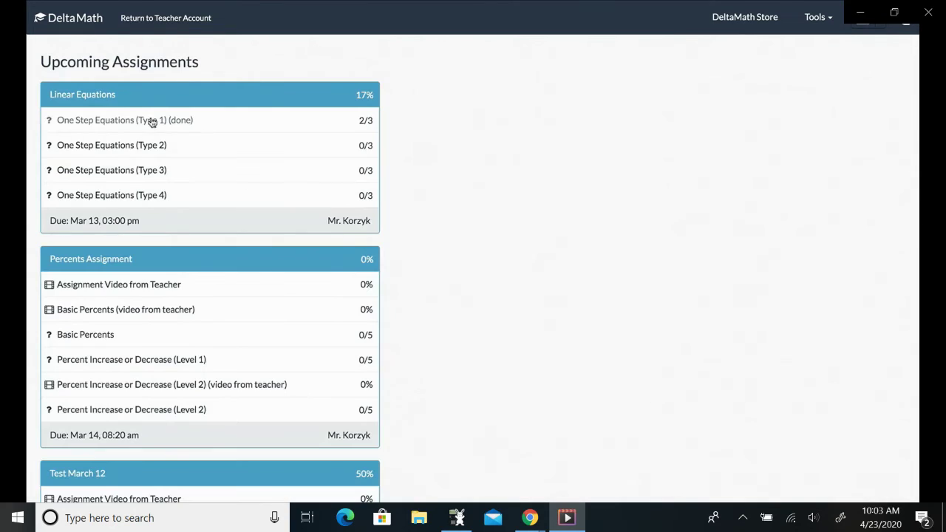
{"action": "left_click", "coordinate": [121, 171]}
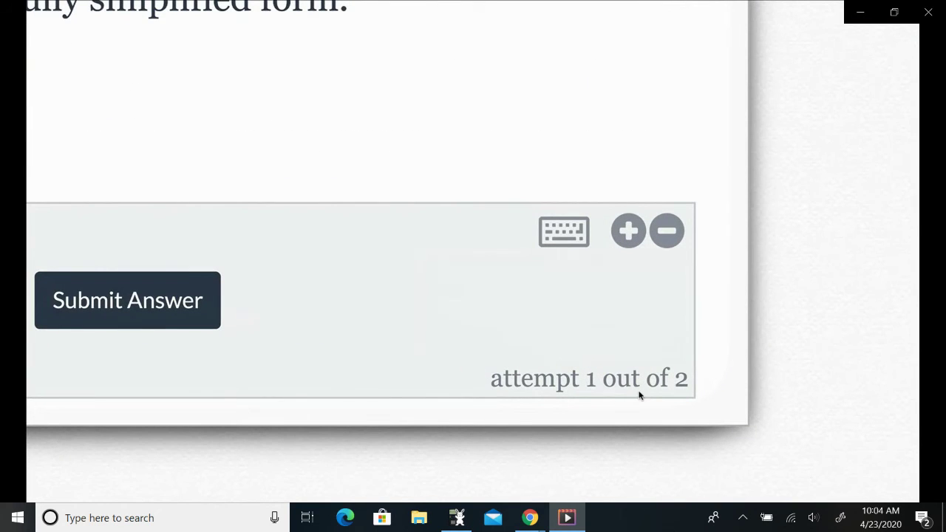
- Check Type 3's 'attempt 1 out of 2' limit, then return to the teacher account
{"action": "mouse_move", "coordinate": [640, 390]}
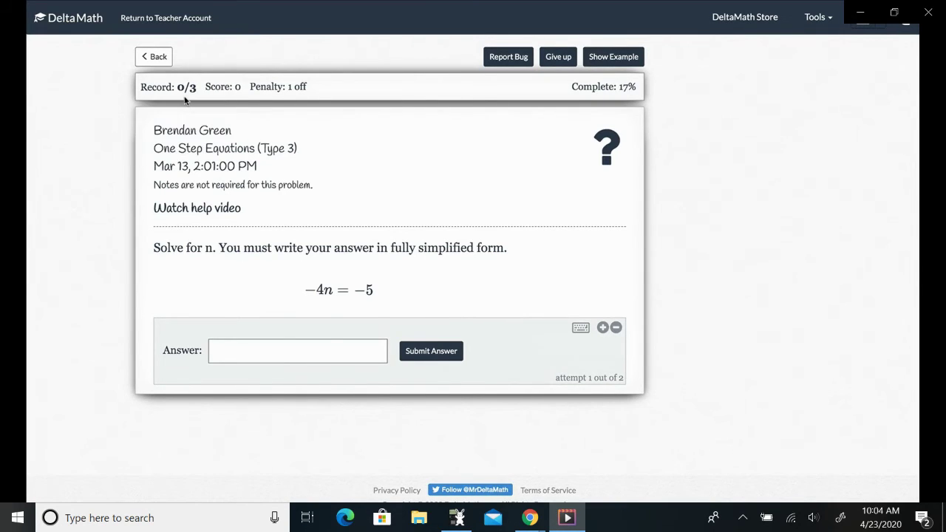
{"action": "left_click", "coordinate": [169, 27]}
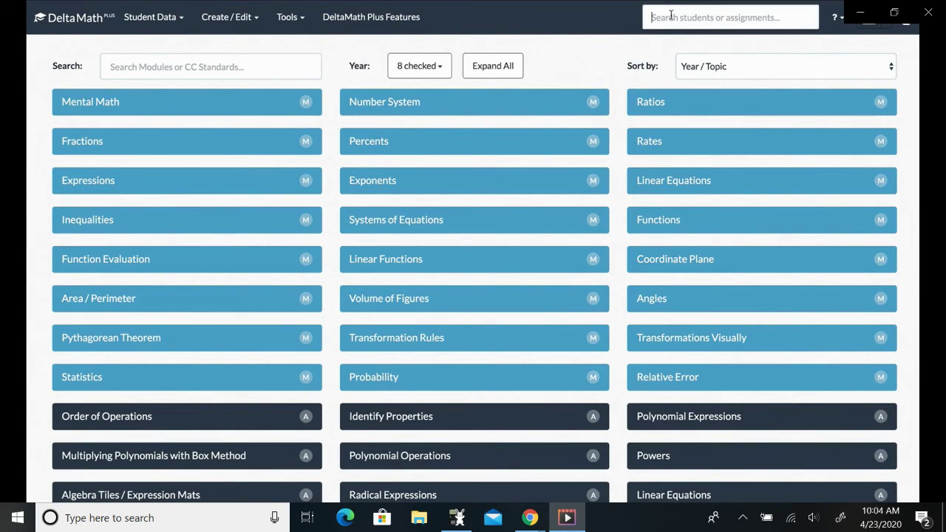
- Search for the student and expand their Linear Equations assignment skills
{"action": "left_click", "coordinate": [662, 11]}
{"action": "type", "text": "gre"}
{"action": "left_click", "coordinate": [706, 41]}
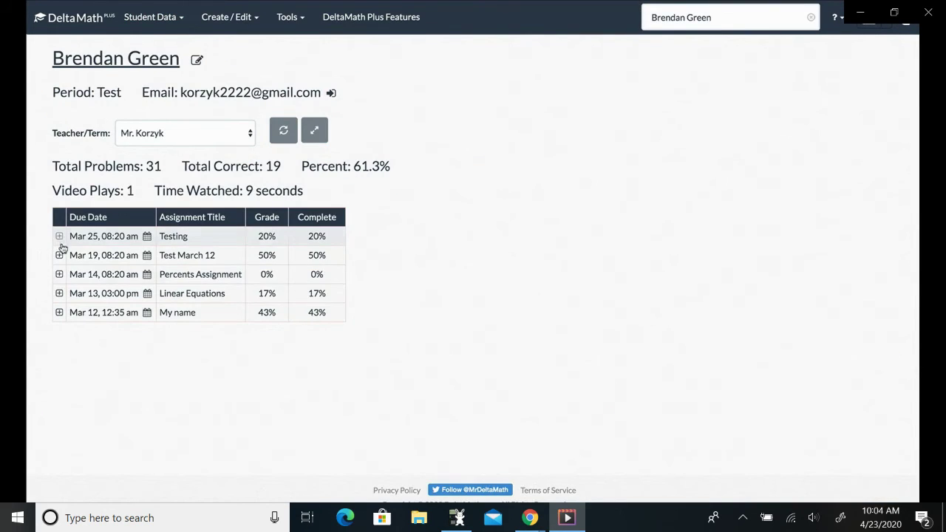
{"action": "left_click", "coordinate": [60, 294]}
{"action": "scroll", "coordinate": [43, 322], "scroll_direction": "up", "scroll_amount": 3}
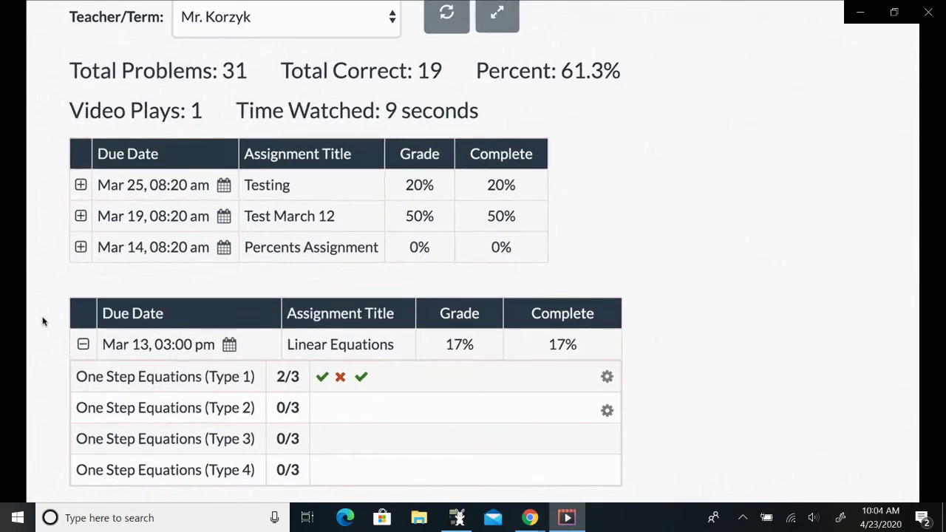
{"action": "scroll", "coordinate": [42, 321], "scroll_direction": "down", "scroll_amount": 1}
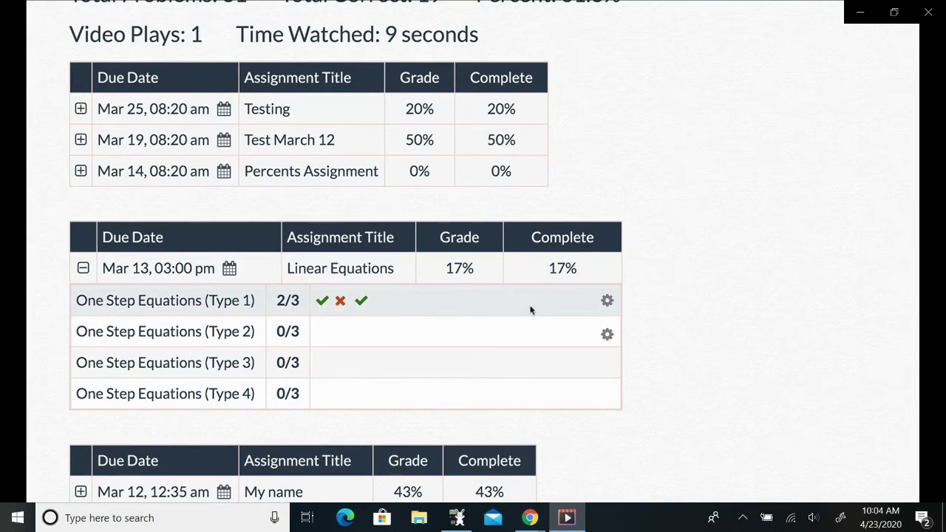
{"action": "key", "text": "ctrl+minus"}
{"action": "key", "text": "ctrl+minus"}
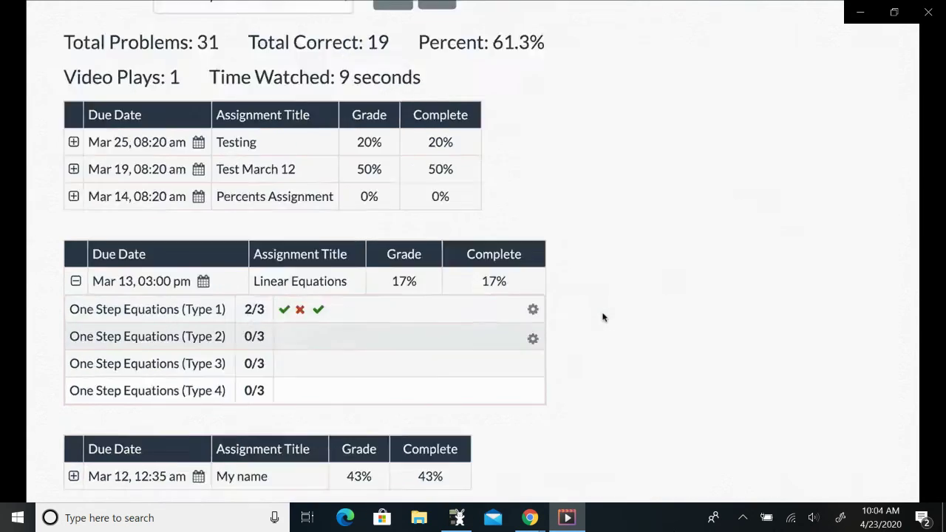
{"action": "scroll", "coordinate": [604, 316], "scroll_direction": "down", "scroll_amount": 2}
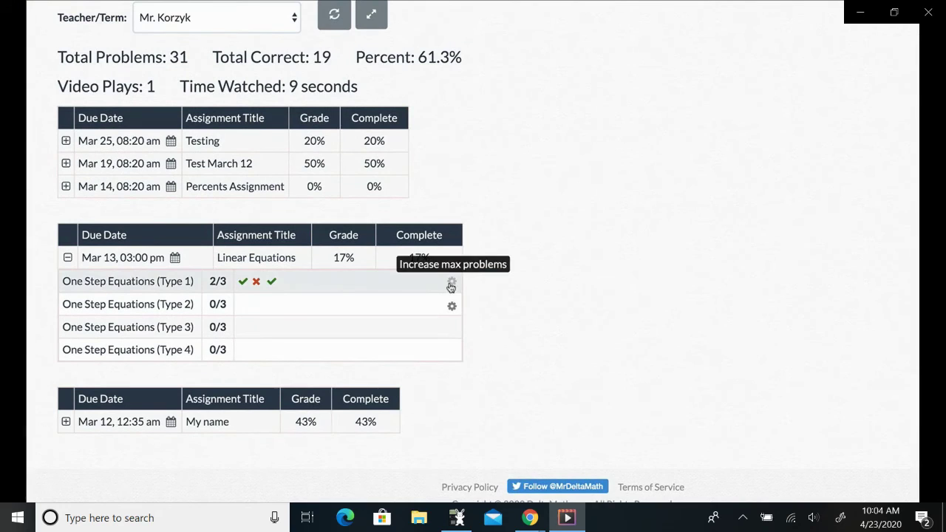
- Give One Step Equations (Type 1) 2 additional max problems and save
{"action": "left_click", "coordinate": [451, 281]}
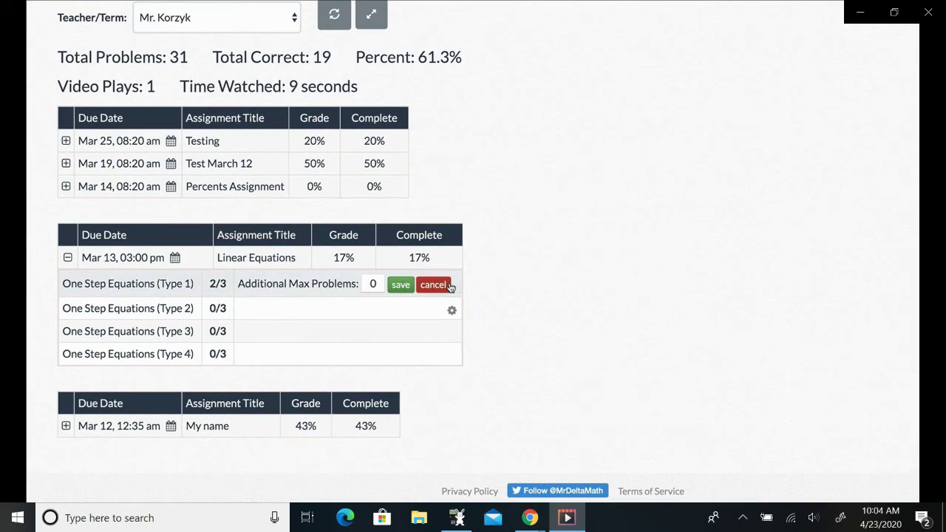
{"action": "double_click", "coordinate": [375, 284]}
{"action": "type", "text": "2"}
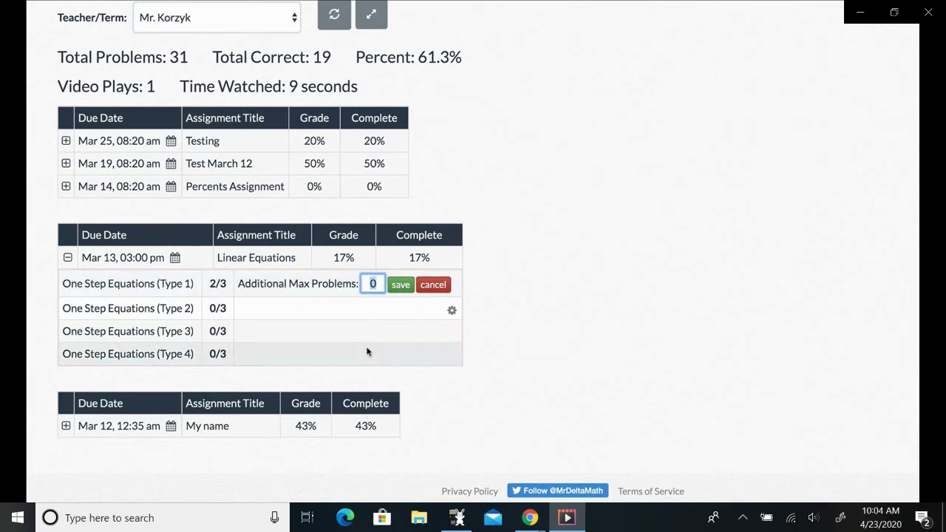
{"action": "left_click", "coordinate": [398, 286]}
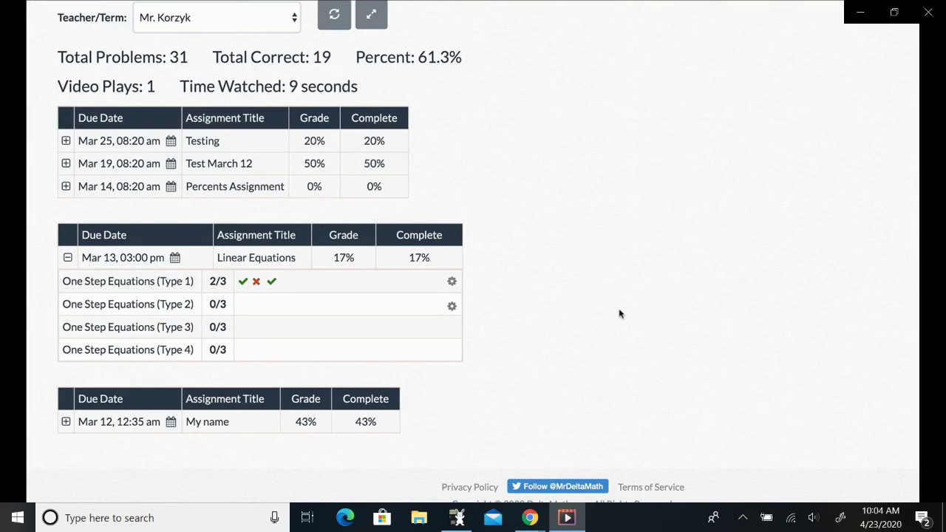
{"action": "key", "text": "ctrl+minus"}
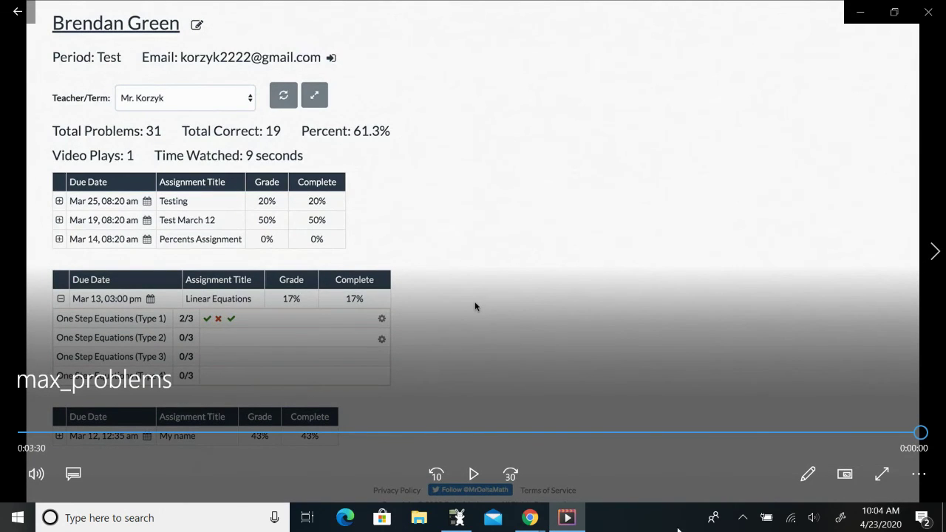
{"action": "left_click", "coordinate": [882, 474]}
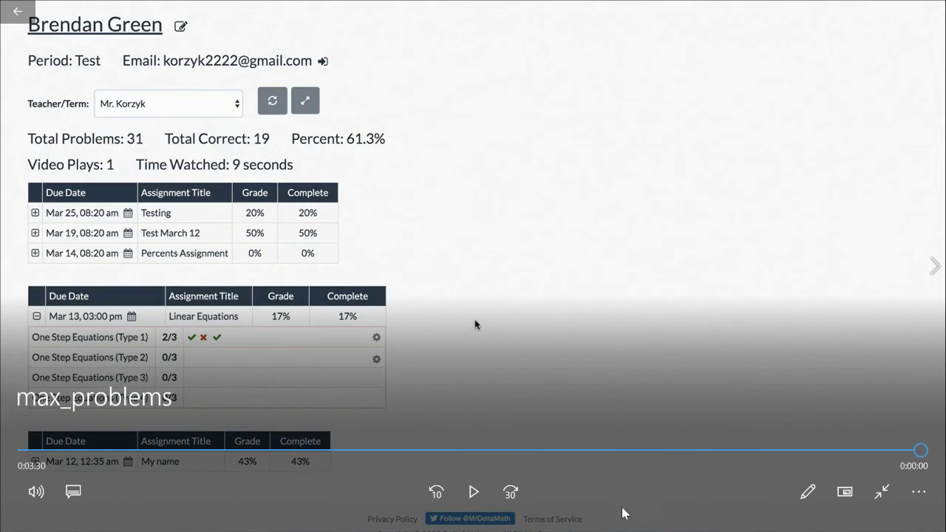
{"action": "left_click", "coordinate": [882, 492]}
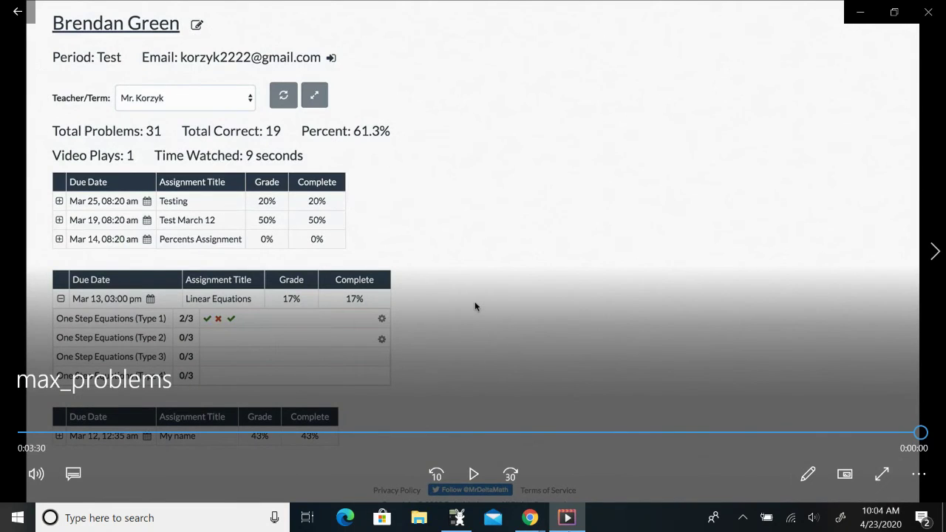
{"action": "mouse_move", "coordinate": [530, 517]}
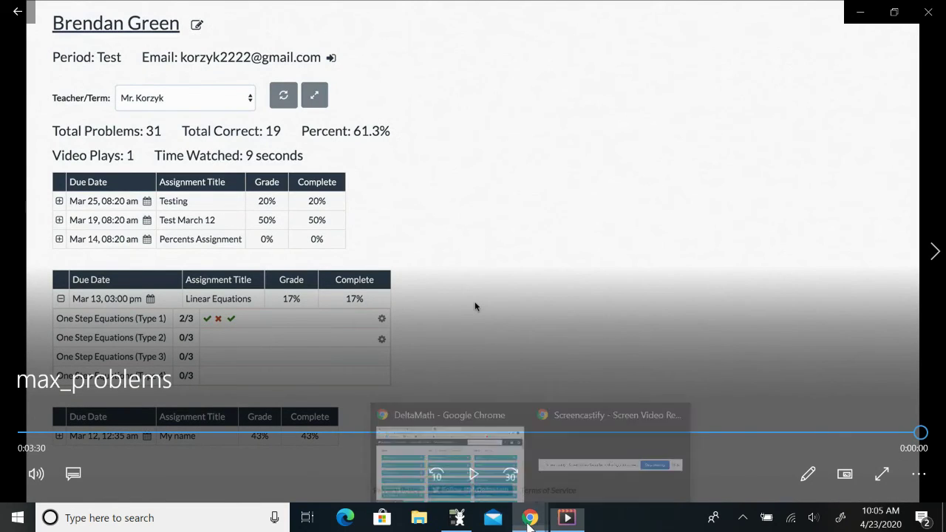
{"action": "left_click", "coordinate": [471, 464]}
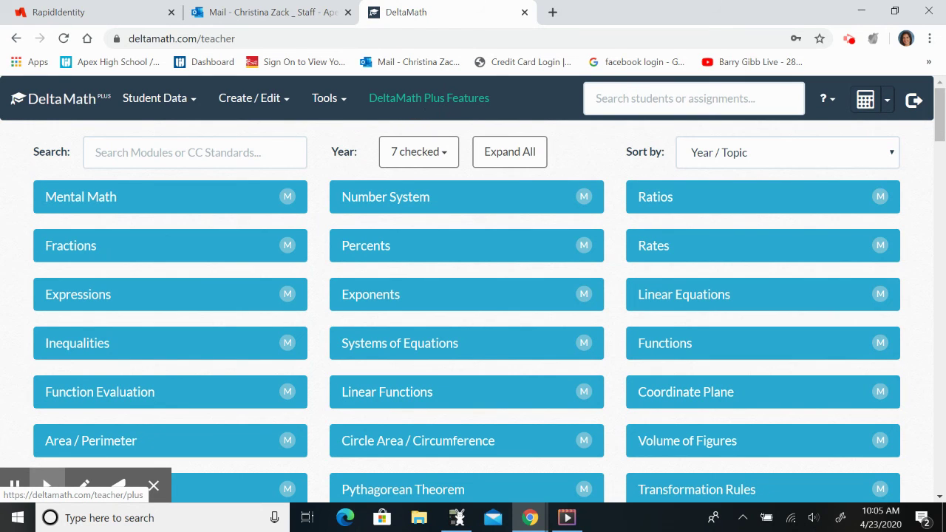
- Browse the DeltaMath Plus Features page, then go back to the teacher home page
{"action": "left_click", "coordinate": [408, 99]}
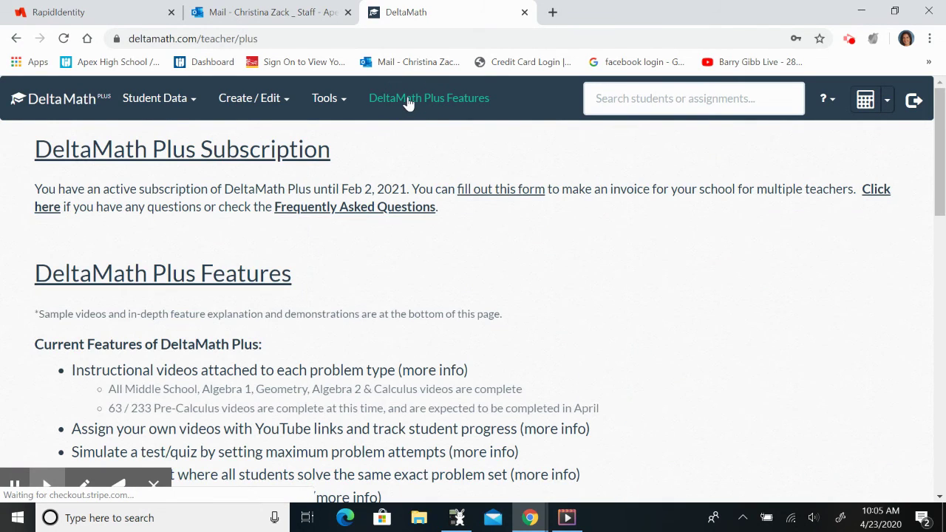
{"action": "mouse_move", "coordinate": [940, 158]}
{"action": "left_mouse_down"}
{"action": "mouse_move", "coordinate": [944, 335]}
{"action": "mouse_move", "coordinate": [939, 160]}
{"action": "left_mouse_up"}
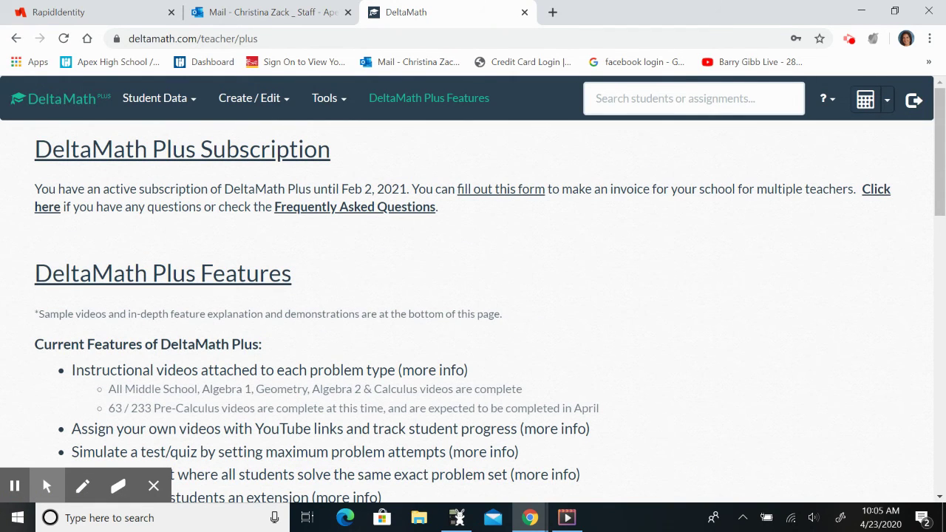
{"action": "left_click", "coordinate": [65, 100]}
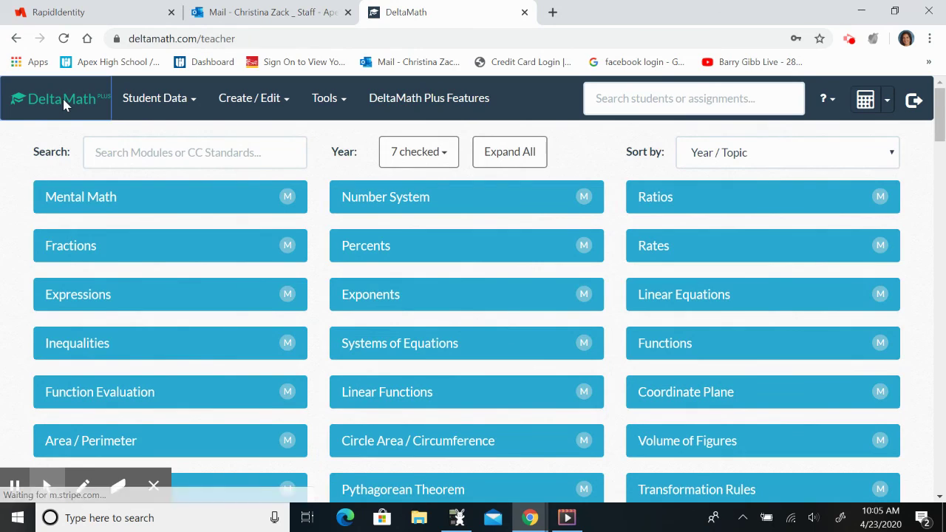